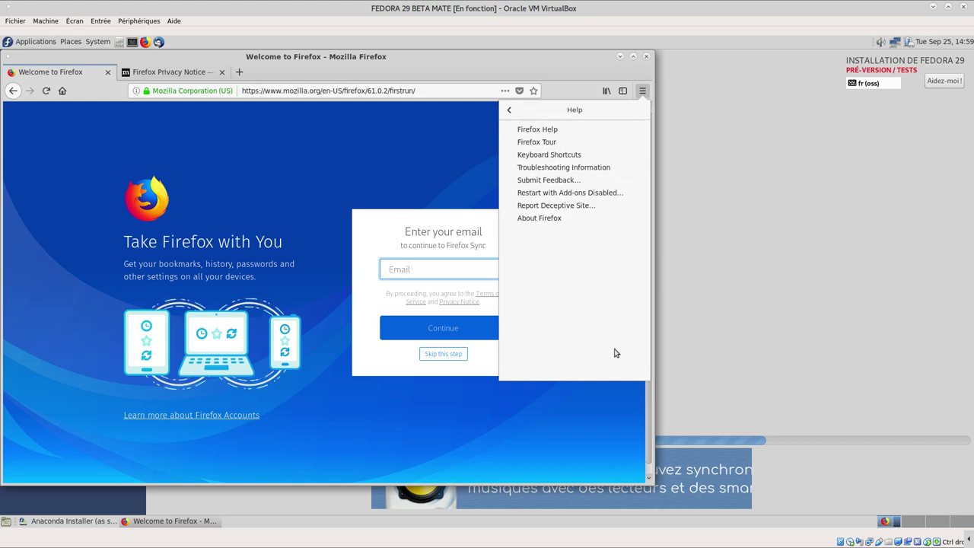
# - View the Firefox version information, and close the browser along with its open tabs
pyautogui.click(534, 225)
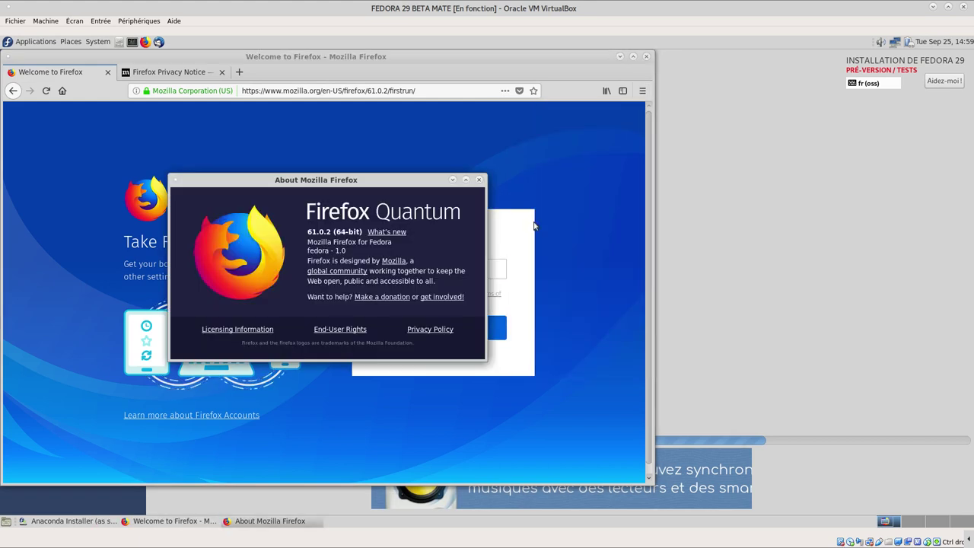
pyautogui.click(479, 180)
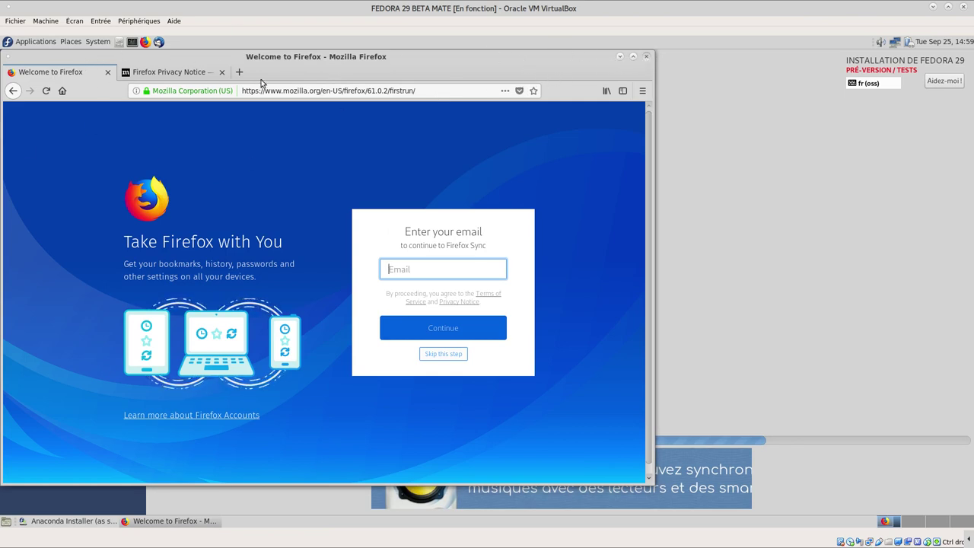
pyautogui.click(645, 58)
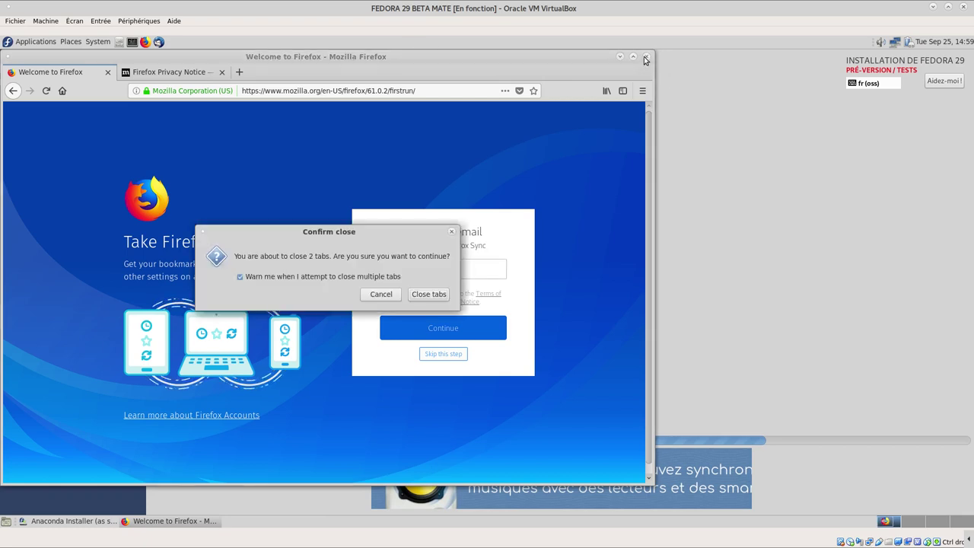
pyautogui.click(433, 295)
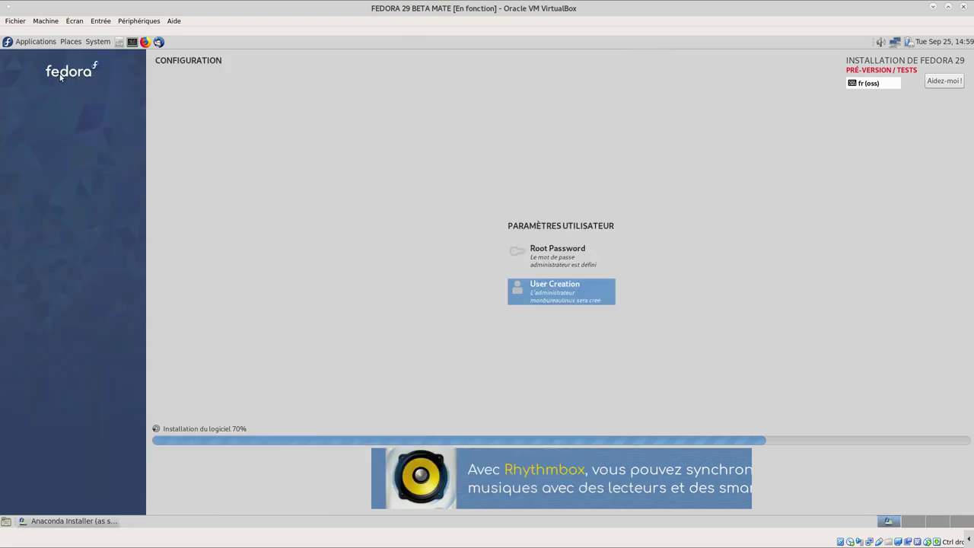
# - Launch LibreOffice Writer, check the LibreOffice version information, and close the program
pyautogui.click(30, 42)
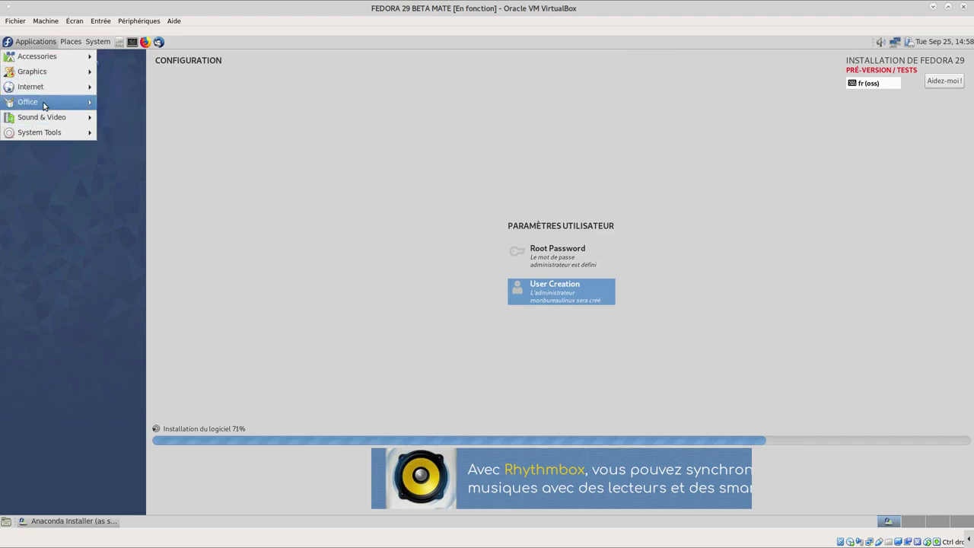
pyautogui.moveTo(45, 105)
pyautogui.click(184, 163)
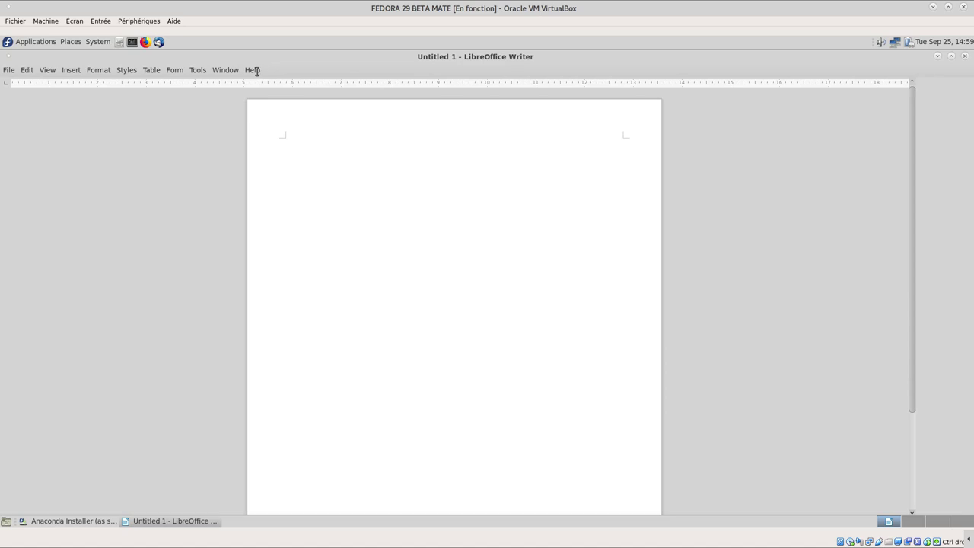
pyautogui.click(255, 70)
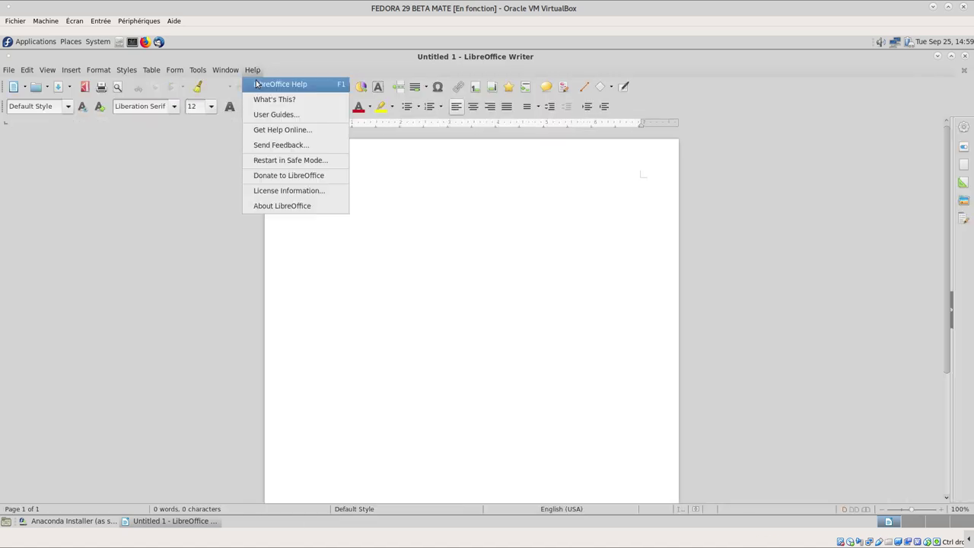
pyautogui.click(301, 206)
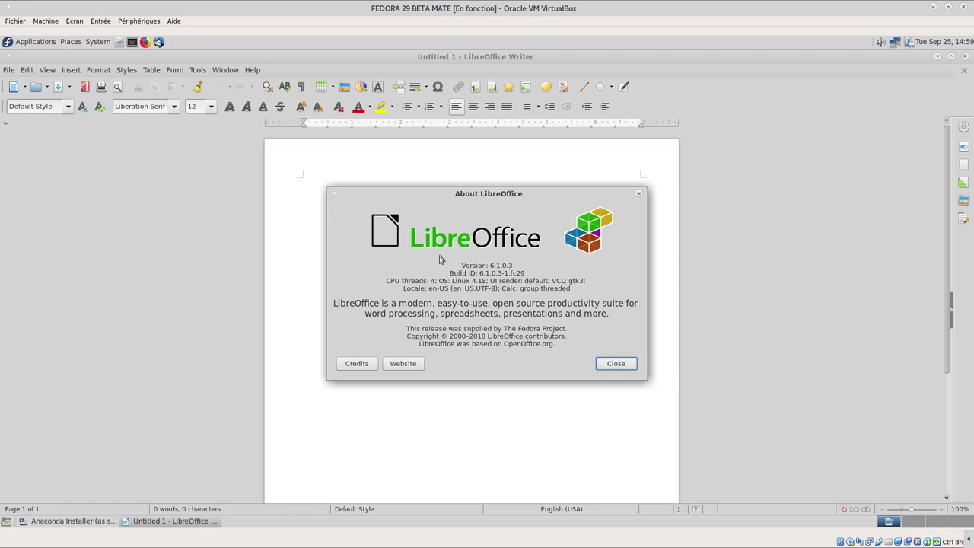
pyautogui.click(617, 364)
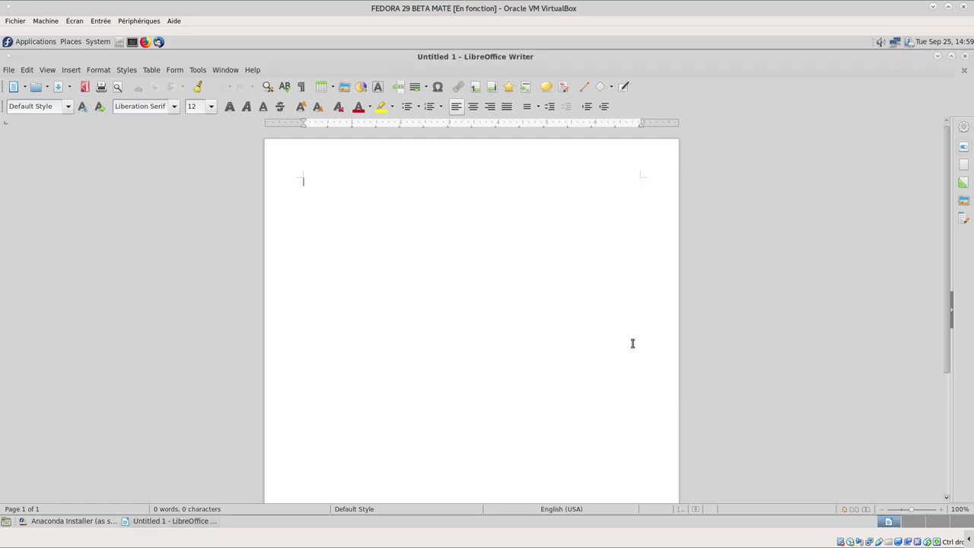
pyautogui.click(965, 57)
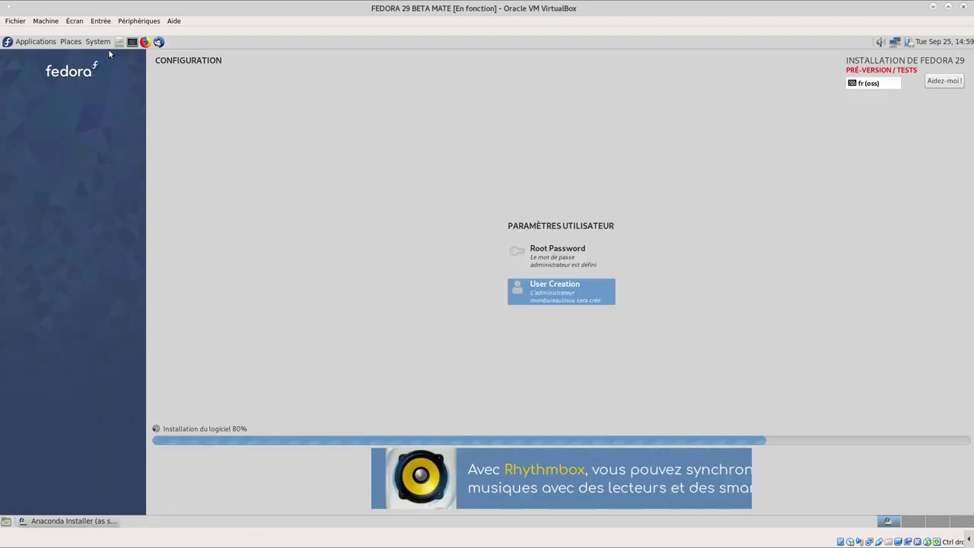
# - Look through the installed applications in the Office, Sound & Video and System Tools categories
pyautogui.click(19, 42)
pyautogui.moveTo(36, 103)
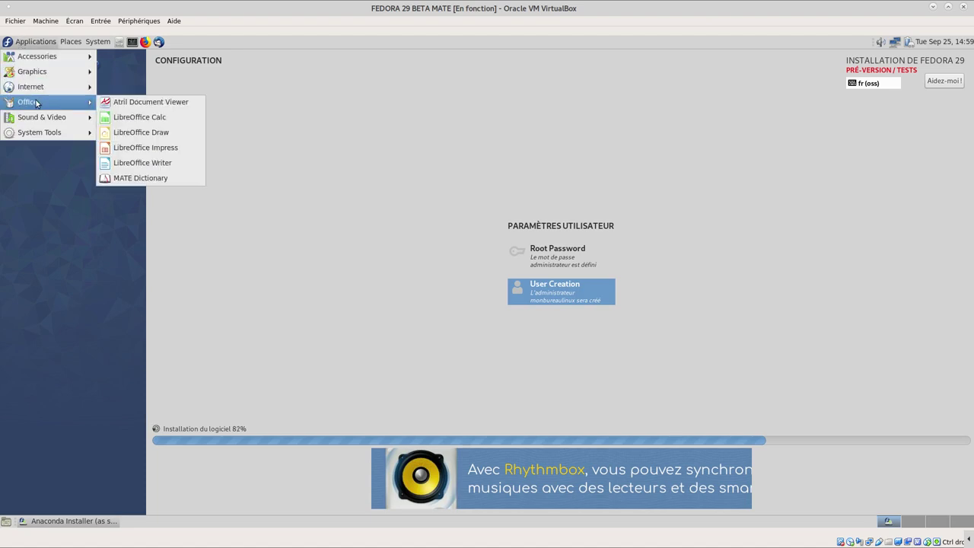
pyautogui.moveTo(38, 119)
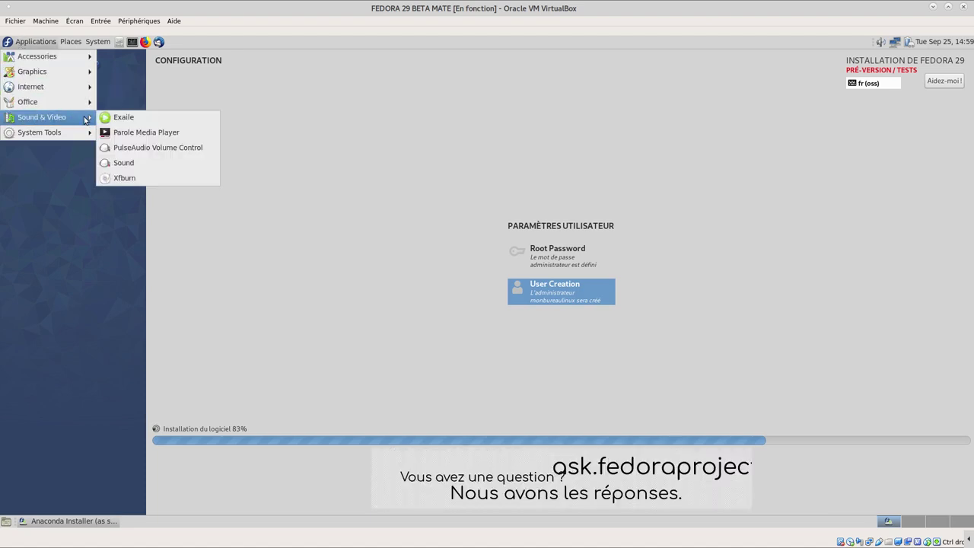
pyautogui.moveTo(66, 132)
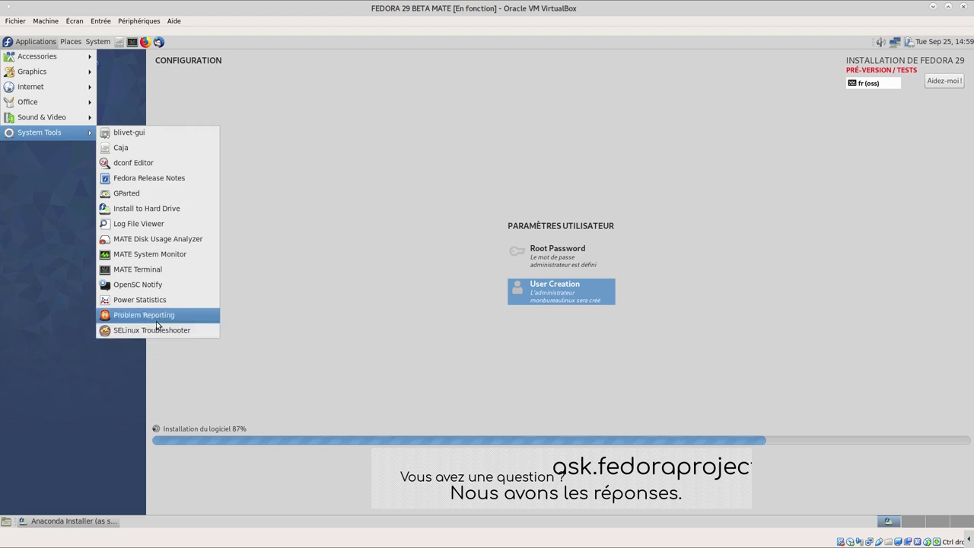
# - Look through the system preference categories from Hardware to Personal, and check the MATE desktop version information
pyautogui.moveTo(70, 46)
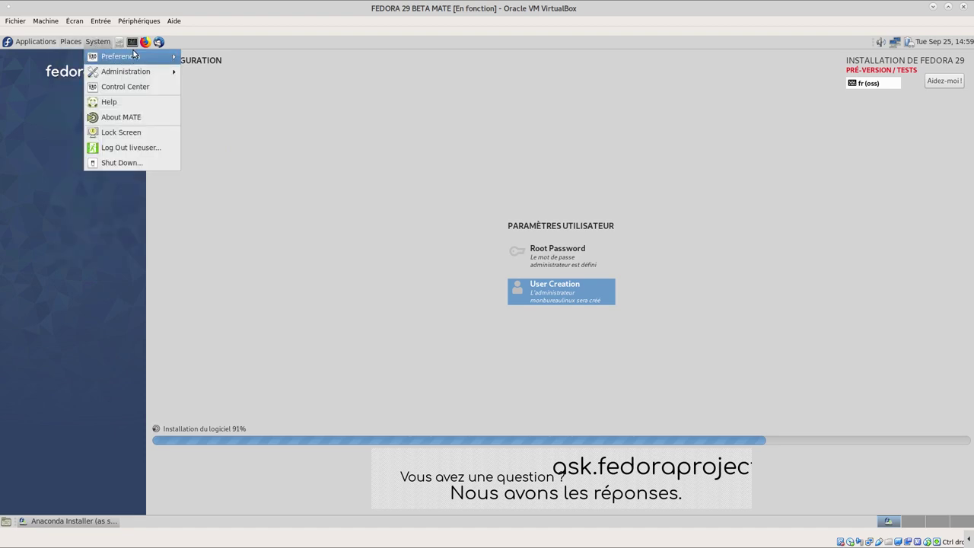
pyautogui.moveTo(135, 55)
pyautogui.moveTo(239, 60)
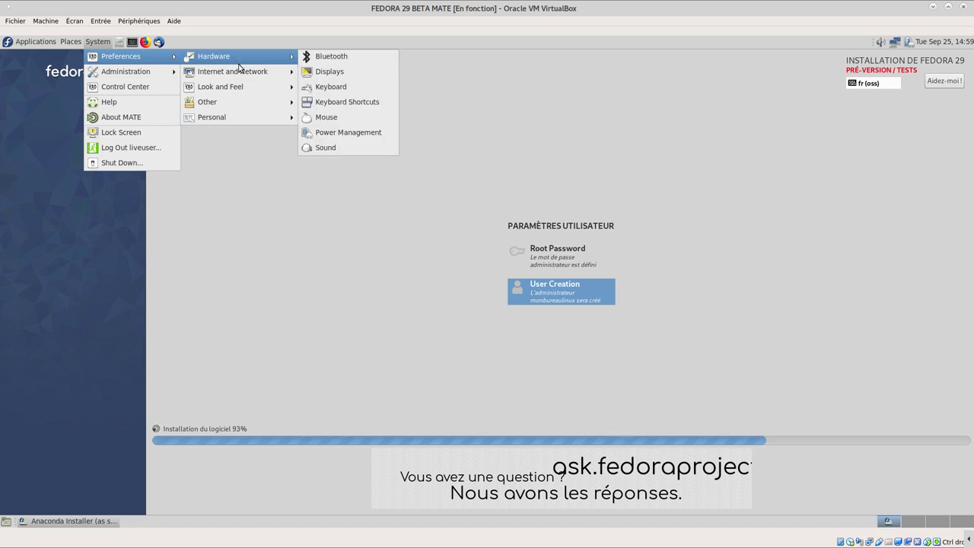
pyautogui.moveTo(239, 86)
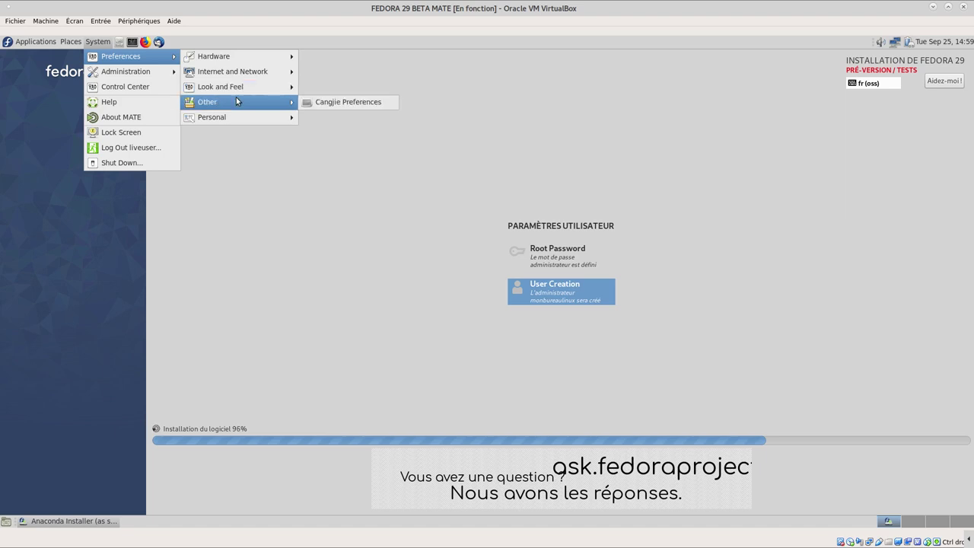
pyautogui.moveTo(235, 116)
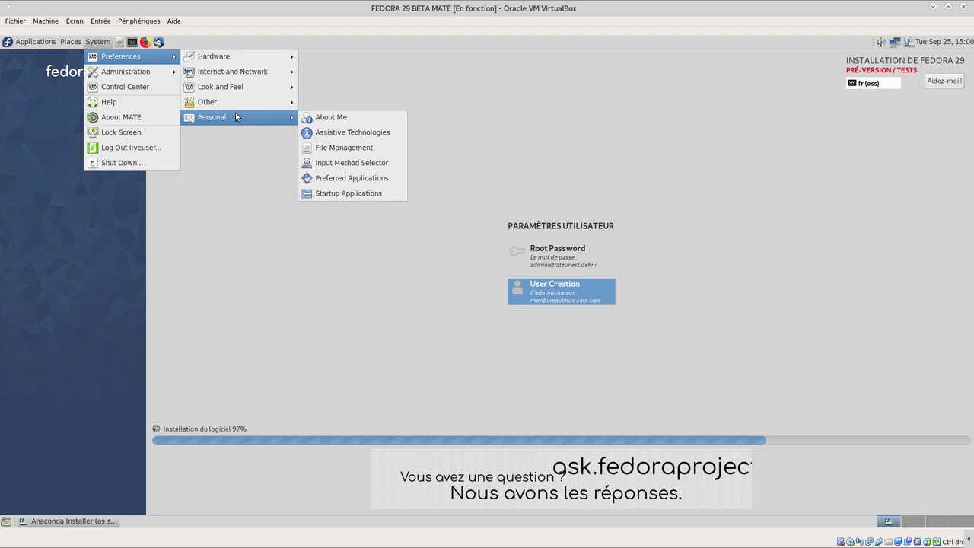
pyautogui.moveTo(163, 73)
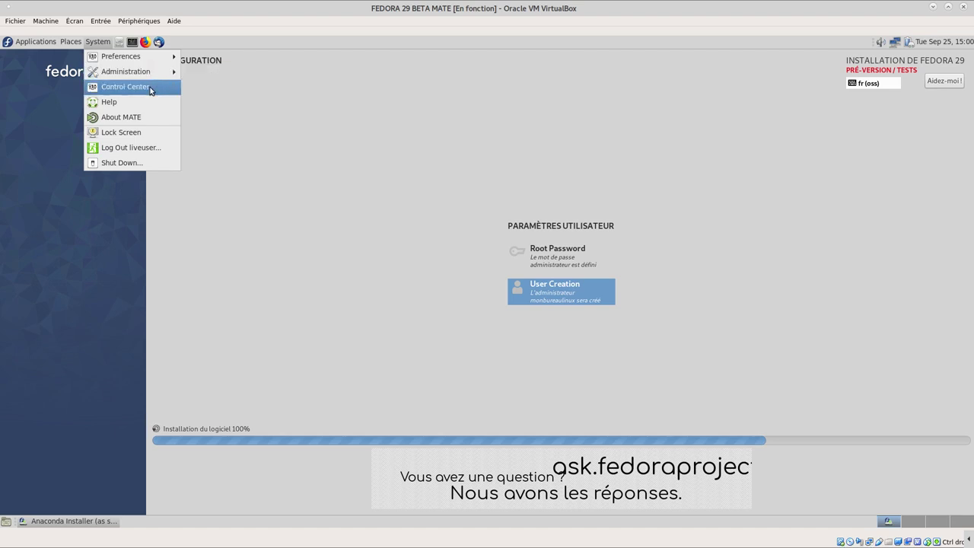
pyautogui.click(135, 116)
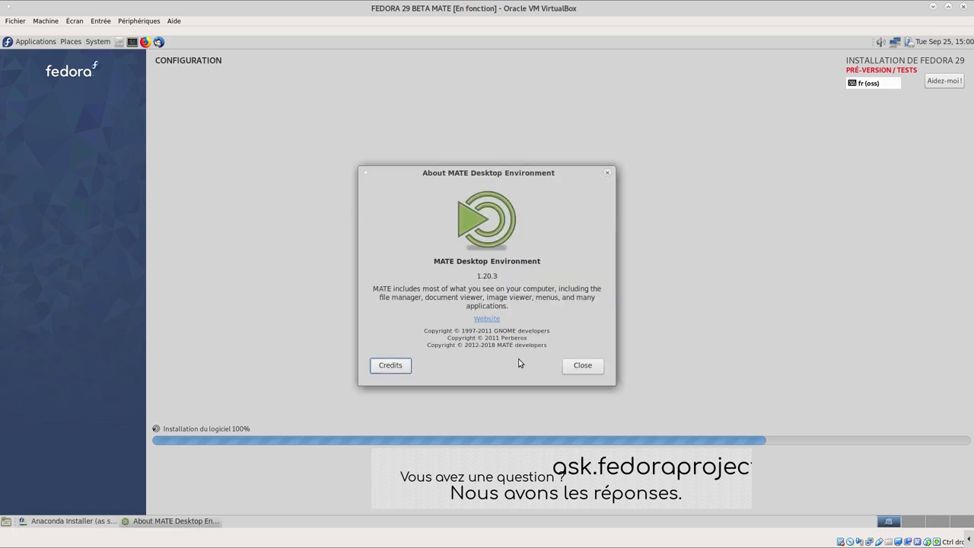
pyautogui.click(592, 367)
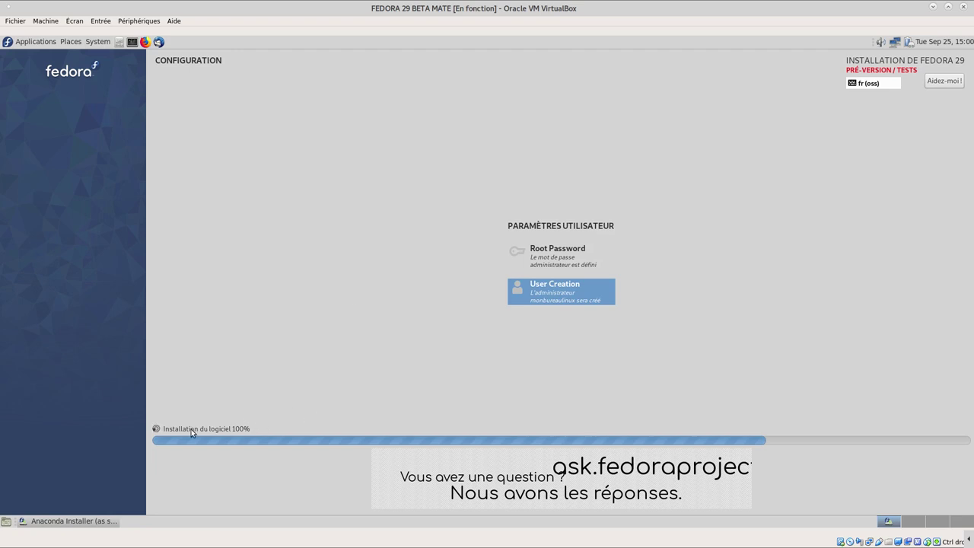
# - Open the Control Center, look through all its settings groups, and close it
pyautogui.click(99, 44)
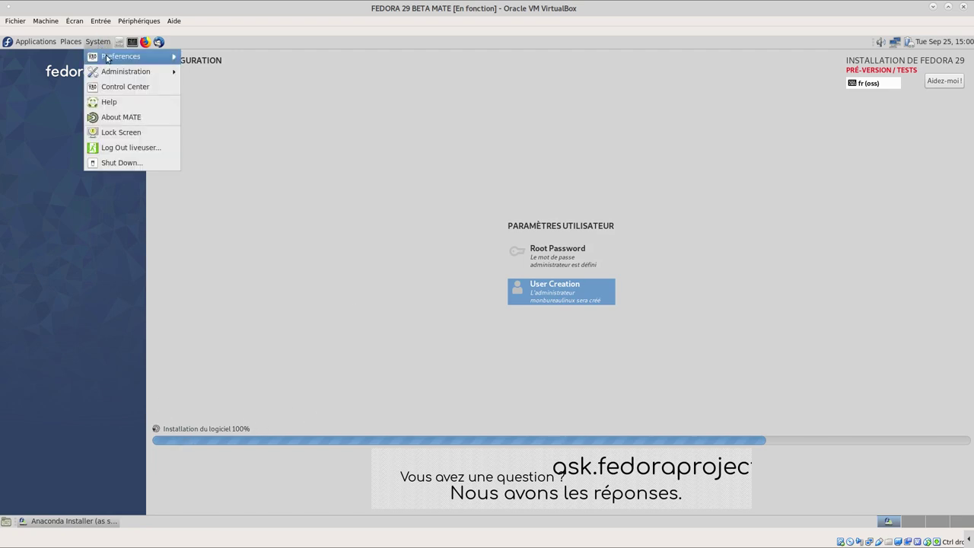
pyautogui.click(116, 86)
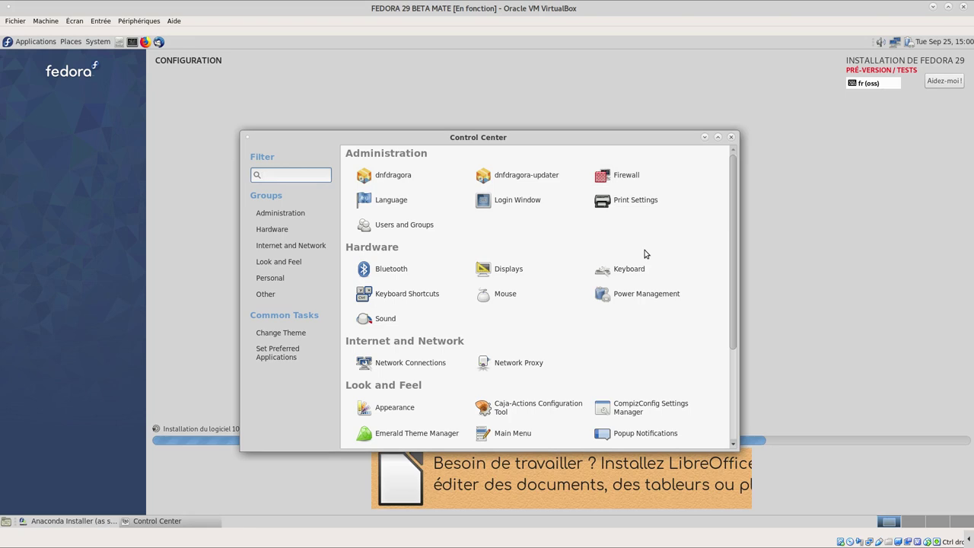
pyautogui.scroll(-1, 672, 352)
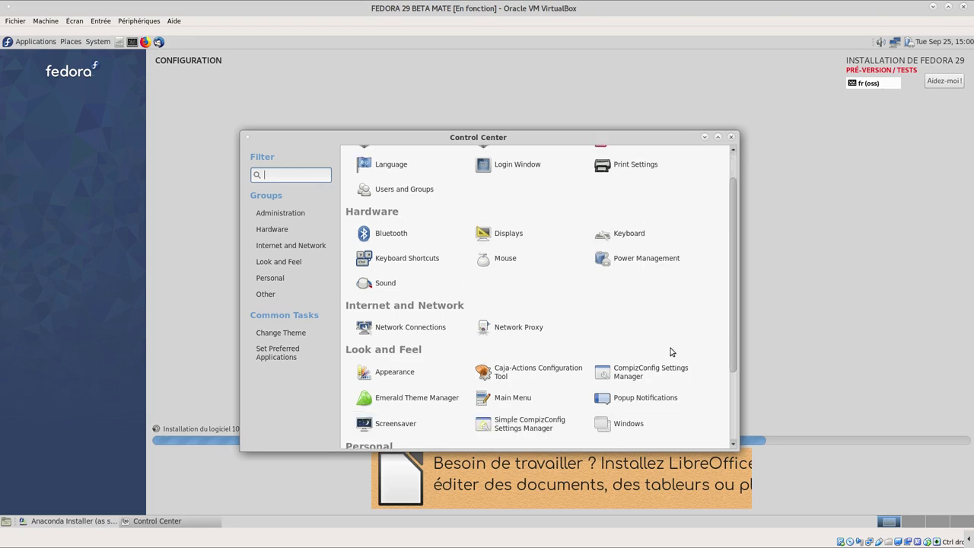
pyautogui.scroll(-3, 672, 352)
pyautogui.scroll(4, 669, 333)
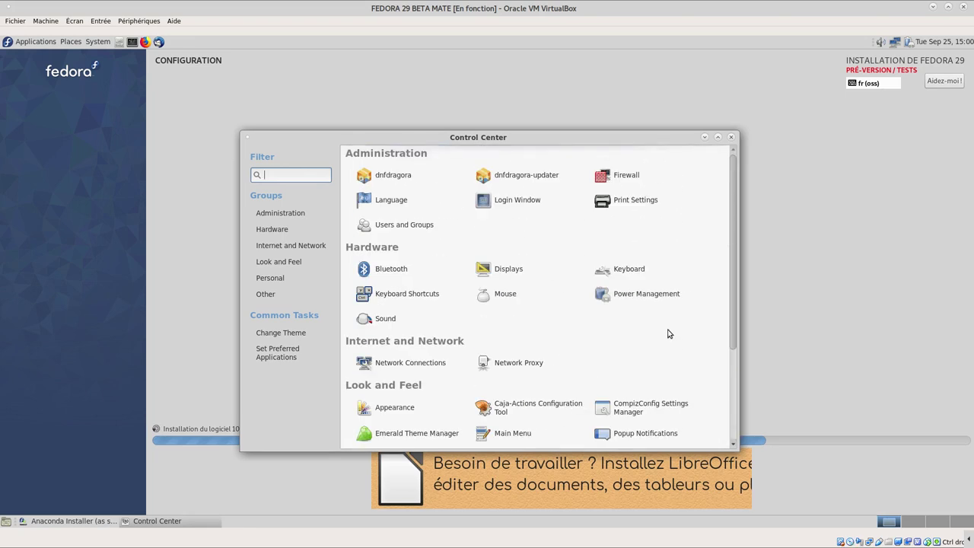
pyautogui.click(732, 138)
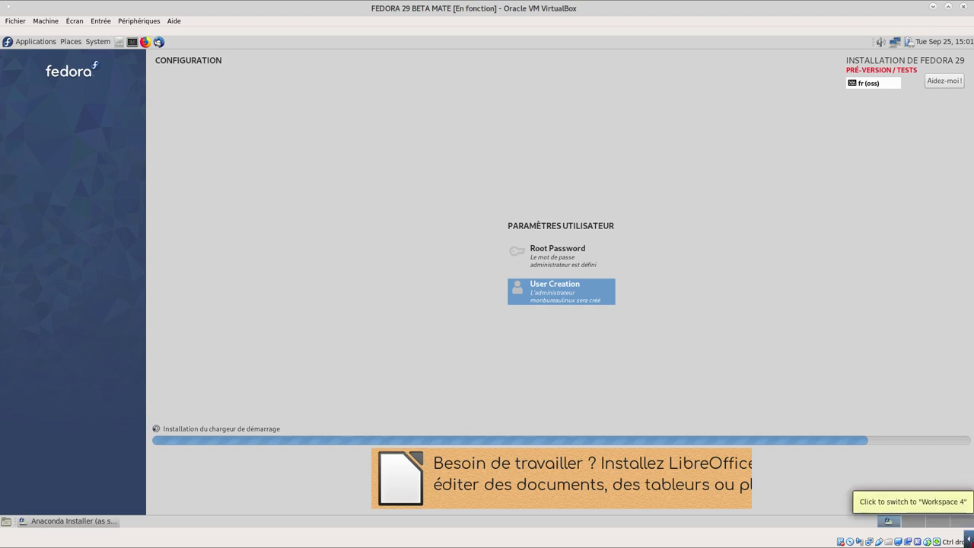
pyautogui.moveTo(952, 525)
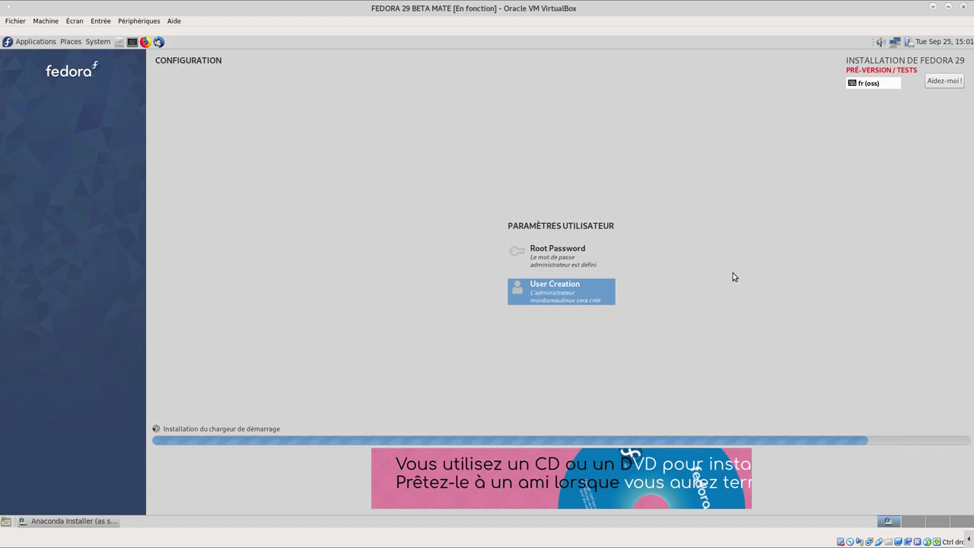
# - Open the home folder in the file manager, check the Caja version information, and close the window
pyautogui.click(118, 42)
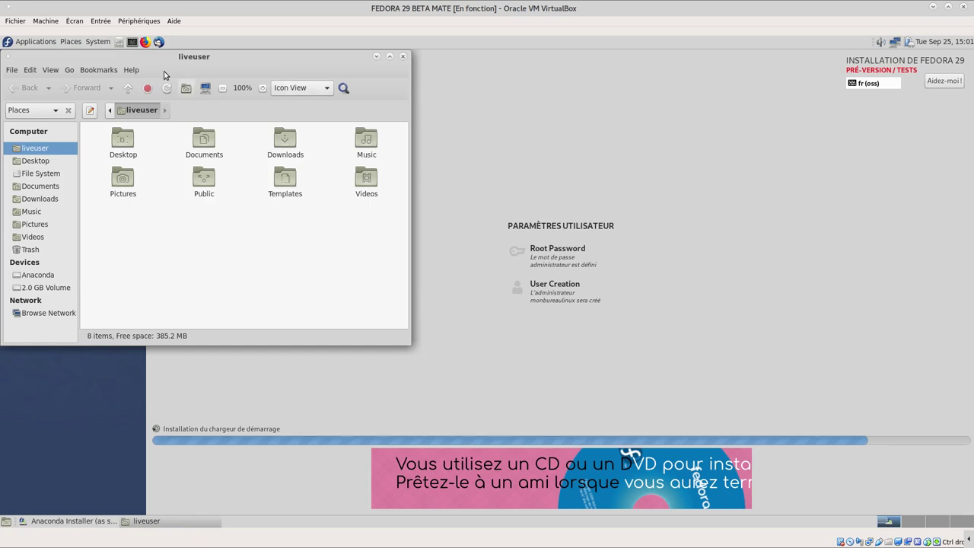
pyautogui.click(134, 71)
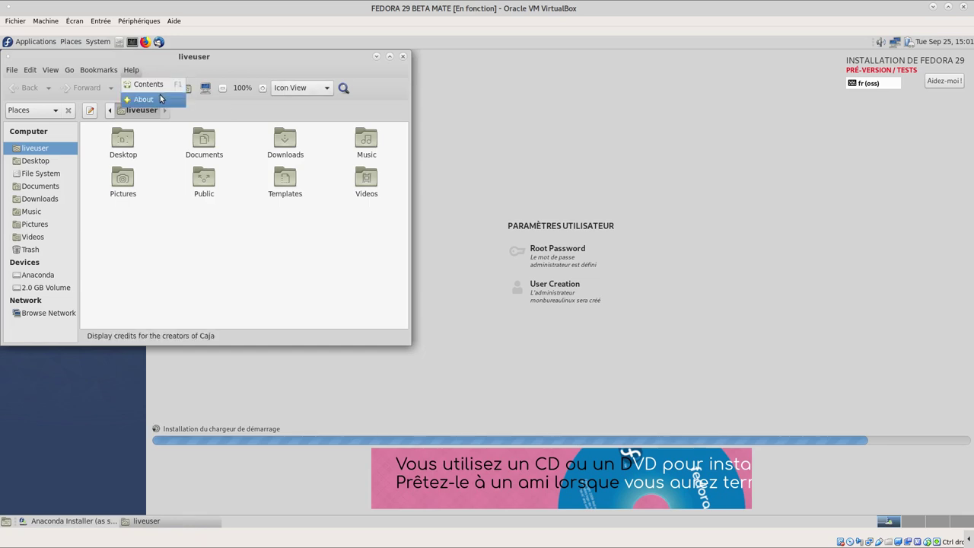
pyautogui.click(161, 97)
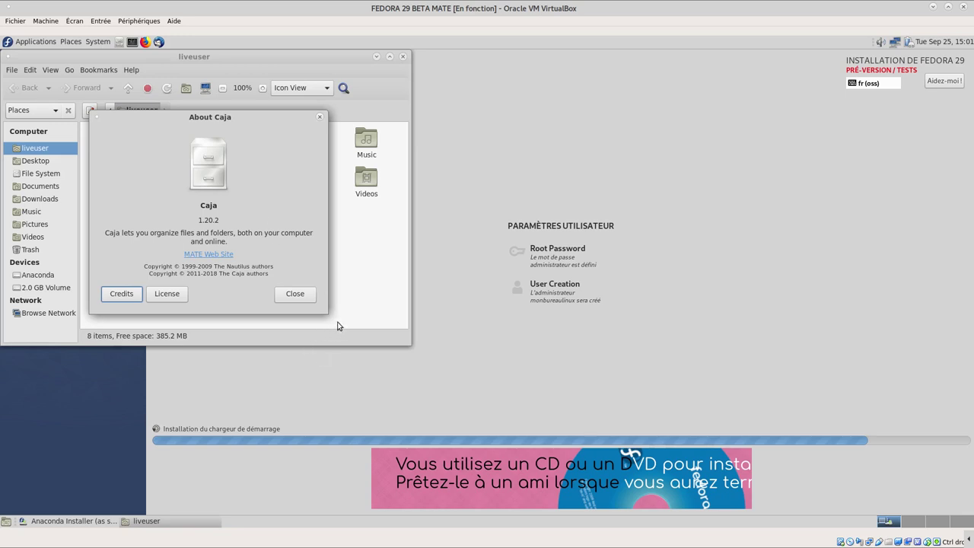
pyautogui.click(302, 299)
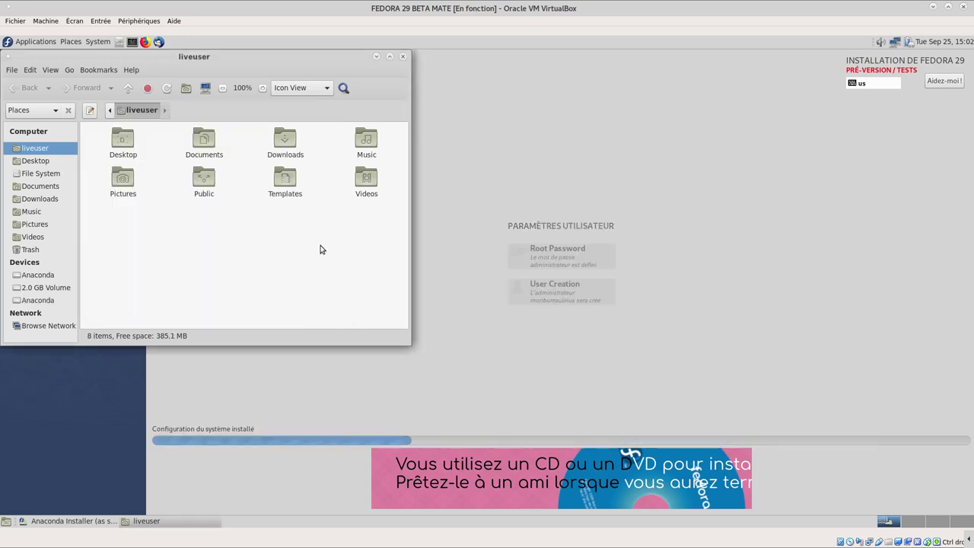
pyautogui.click(404, 57)
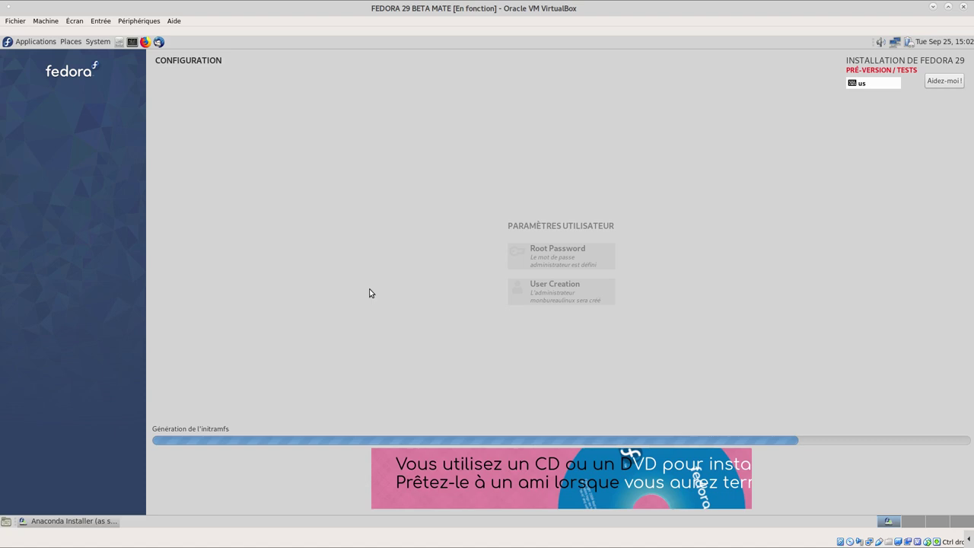
# - Look through the full list of items that can be added to the lower panel, and close the list without adding any
pyautogui.rightClick(858, 522)
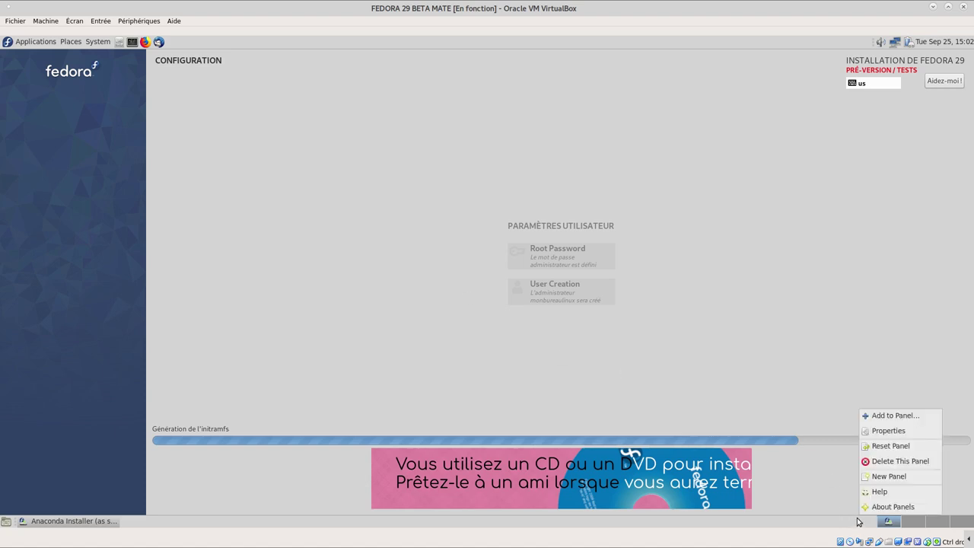
pyautogui.click(889, 417)
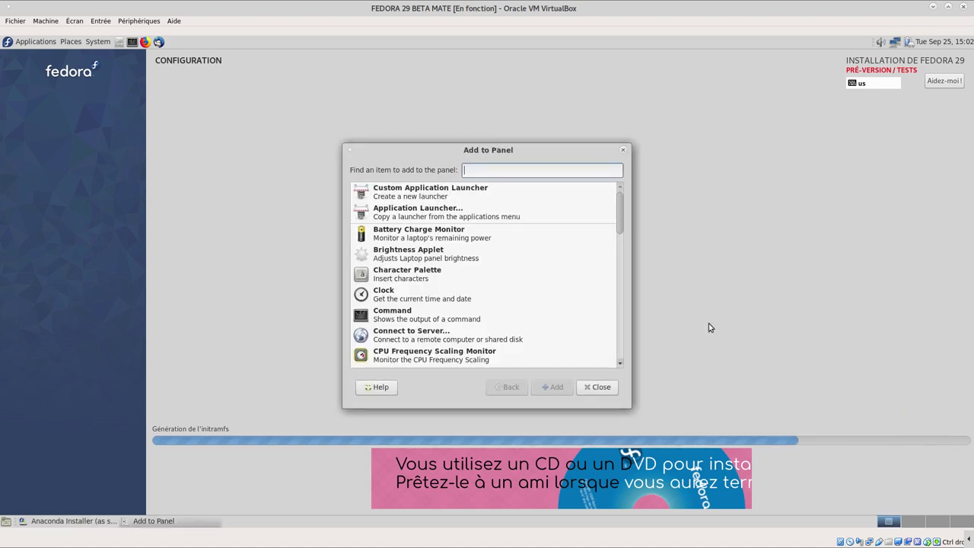
pyautogui.scroll(-2, 496, 279)
pyautogui.scroll(1, 495, 278)
pyautogui.scroll(-1, 497, 281)
pyautogui.scroll(-9, 497, 281)
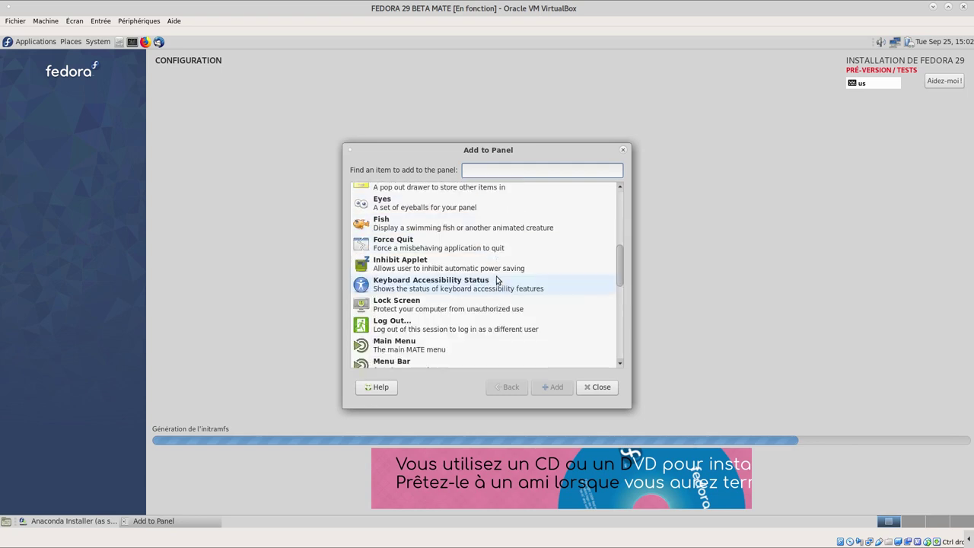
pyautogui.scroll(-7, 496, 281)
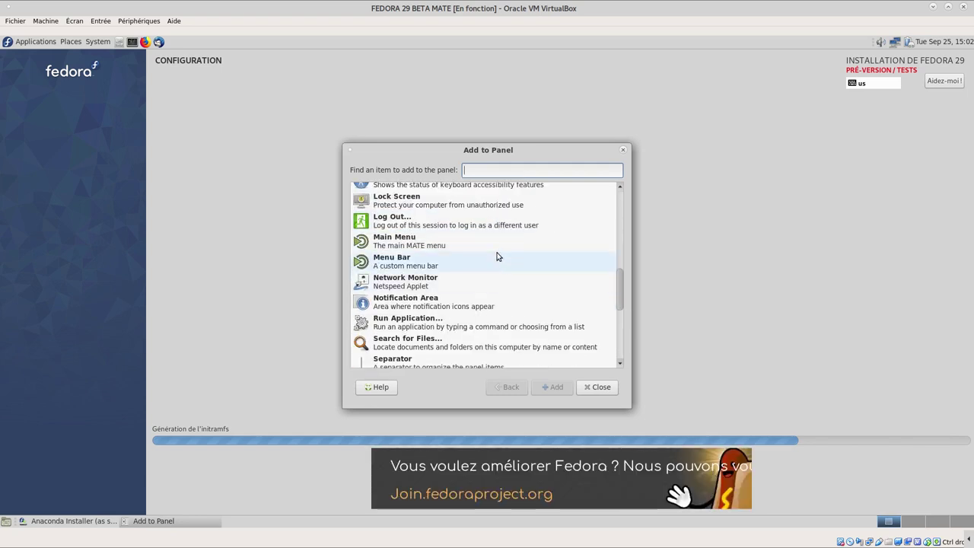
pyautogui.scroll(-5, 497, 257)
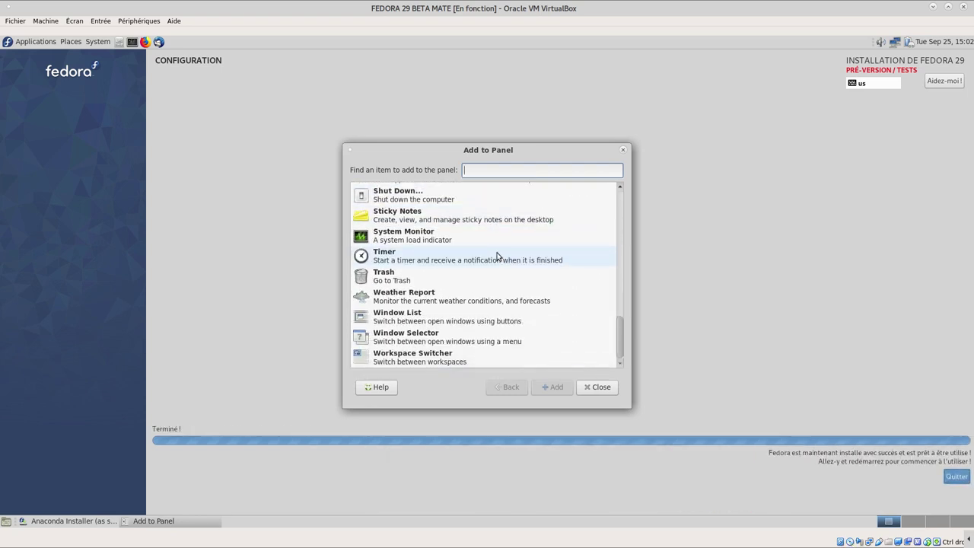
pyautogui.scroll(9, 497, 256)
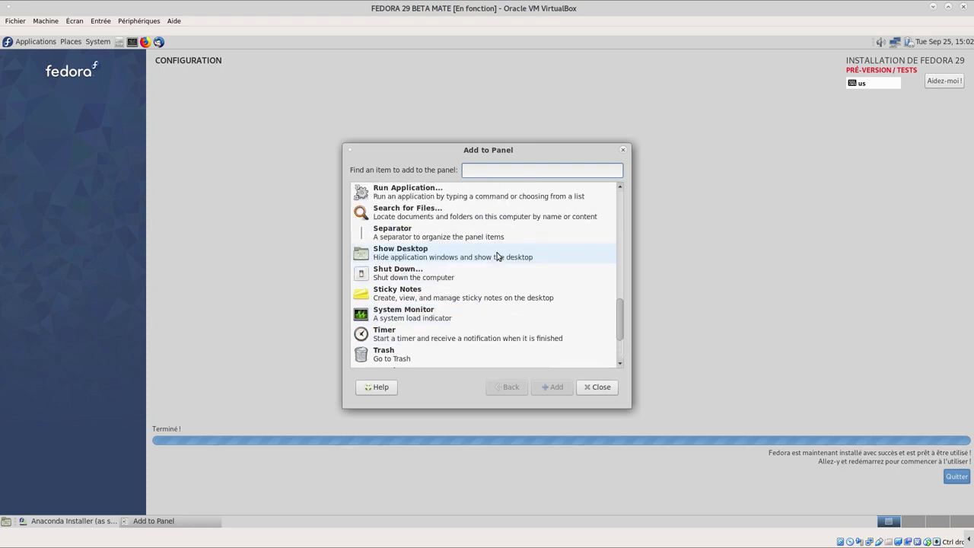
pyautogui.scroll(-4, 497, 257)
pyautogui.scroll(10, 497, 256)
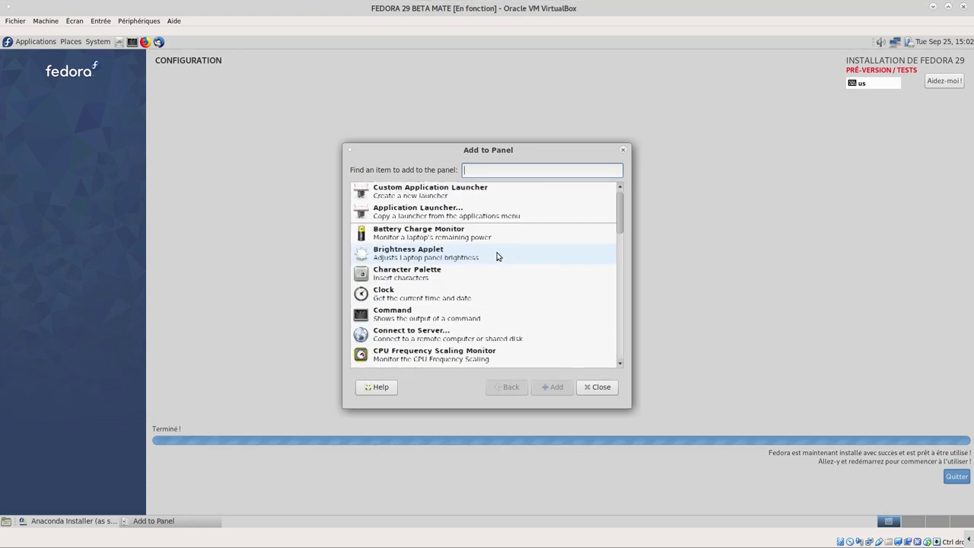
pyautogui.click(615, 390)
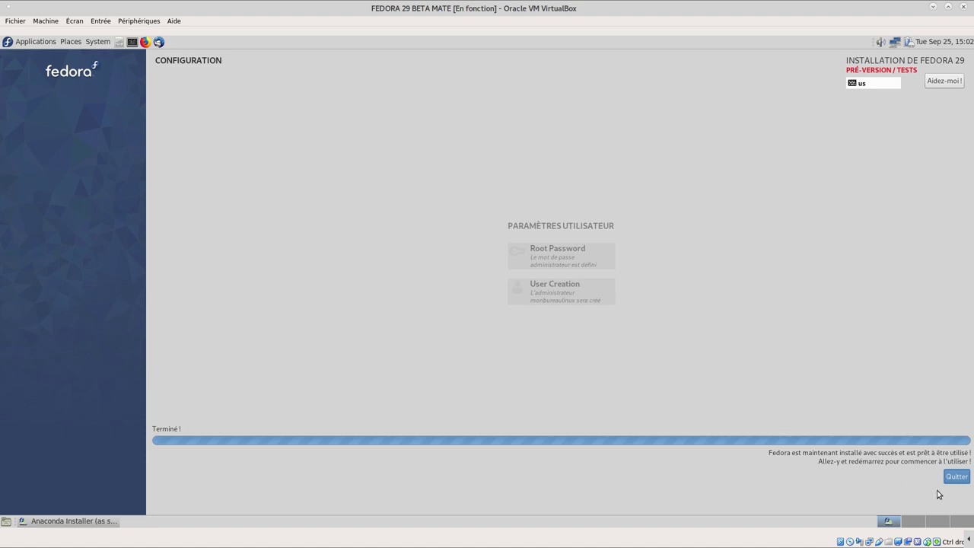
# - Quit the finished Fedora installer and restart the live system
pyautogui.click(956, 477)
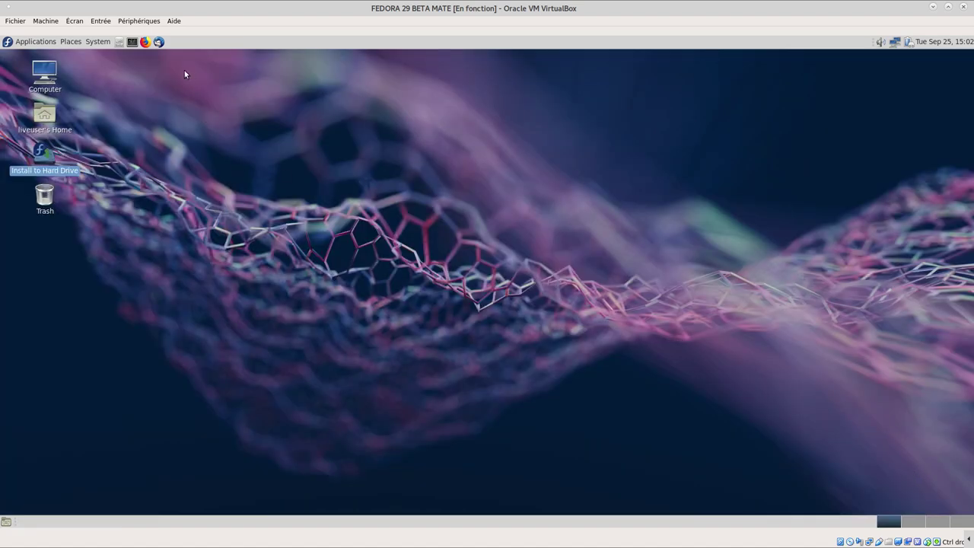
pyautogui.click(97, 42)
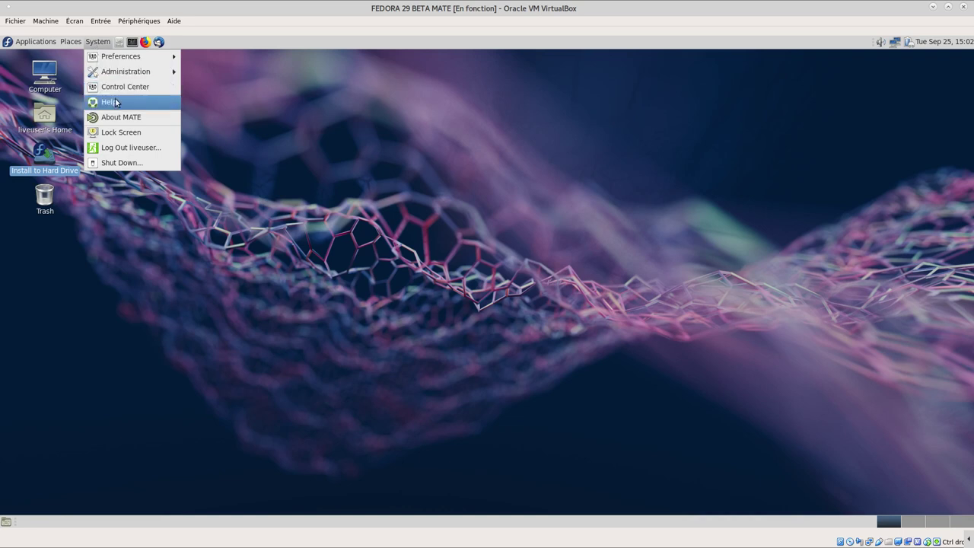
pyautogui.click(130, 164)
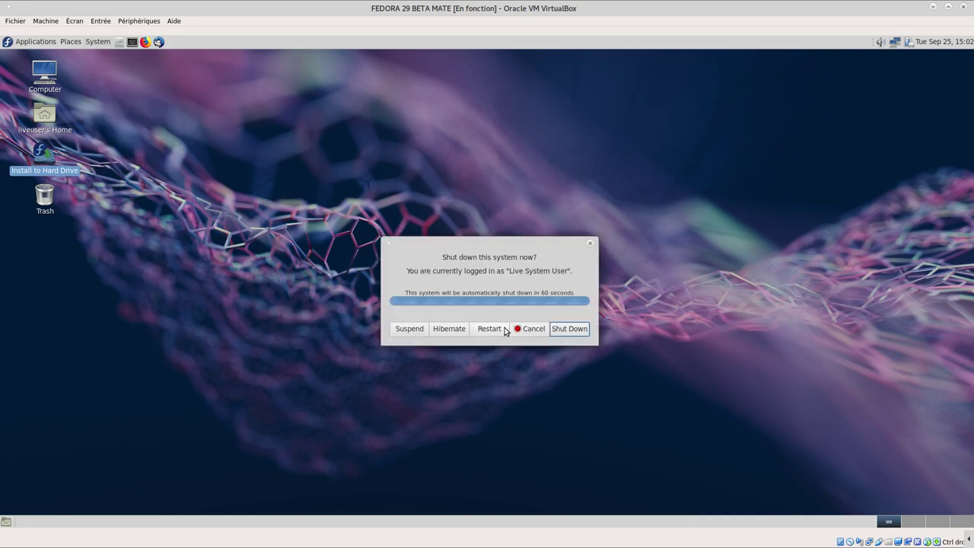
pyautogui.click(488, 329)
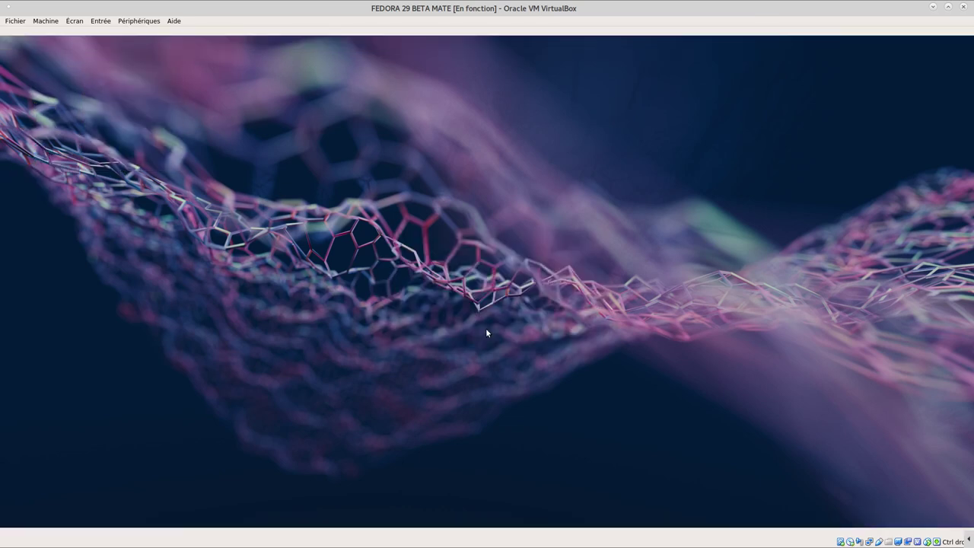